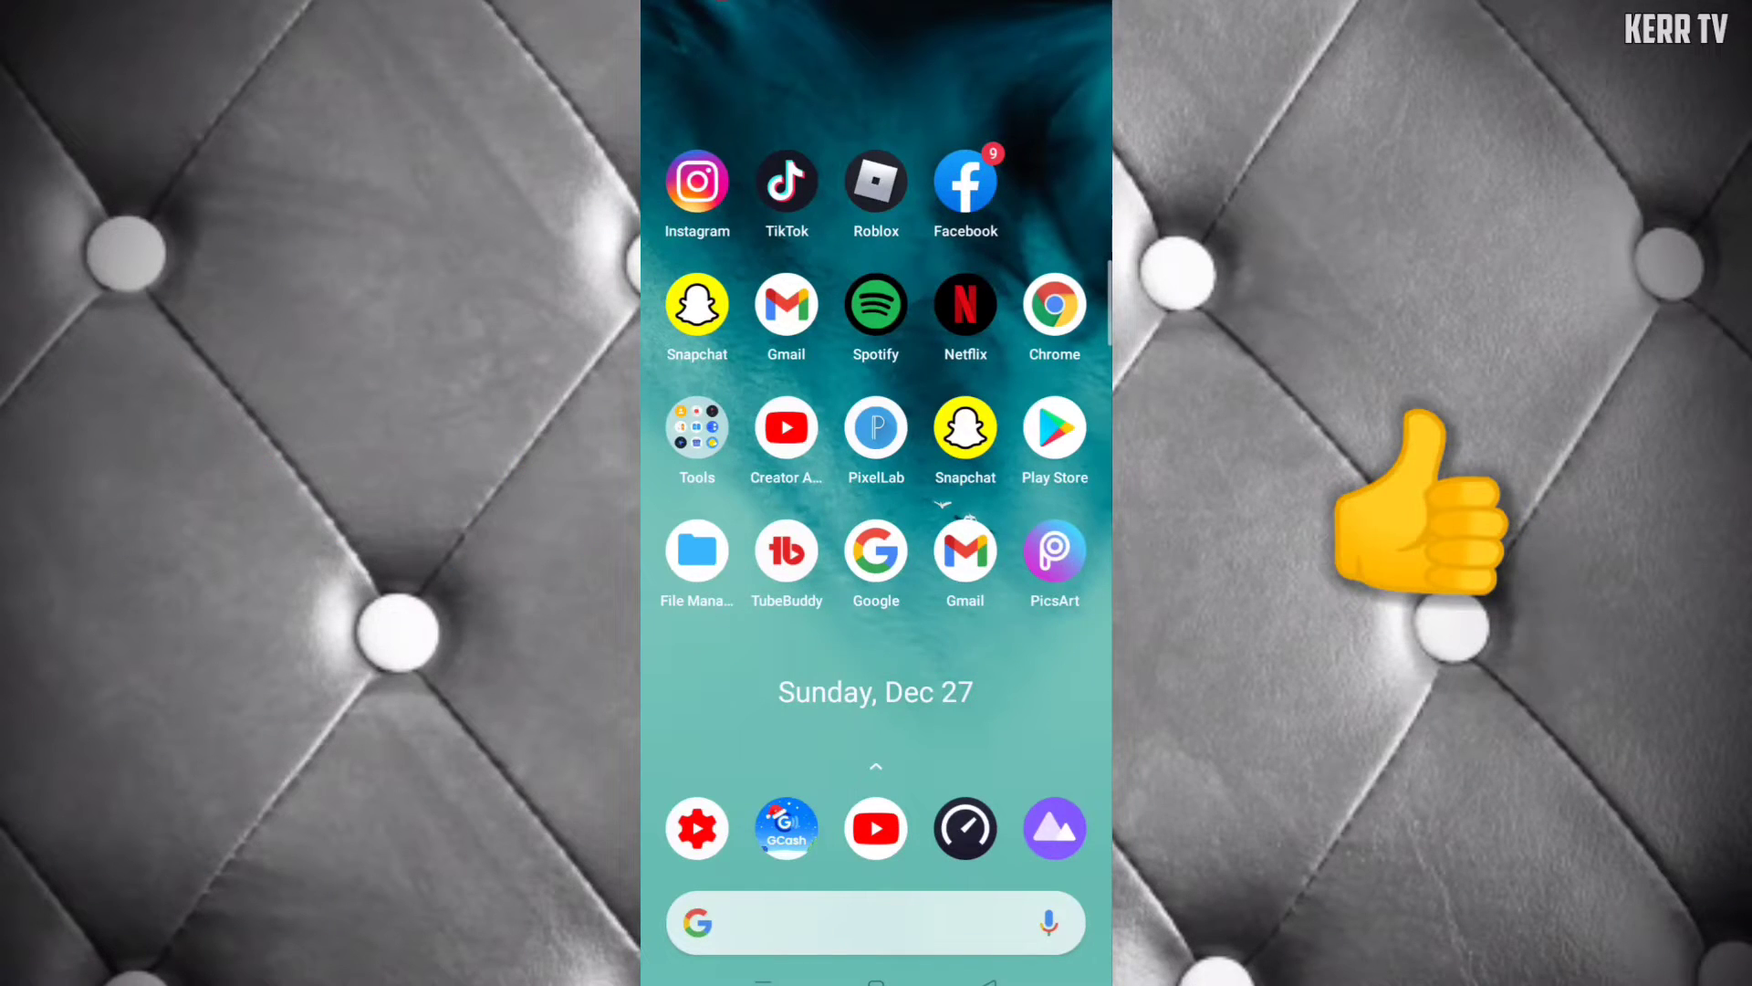
scroll(876, 547, "down", 5)
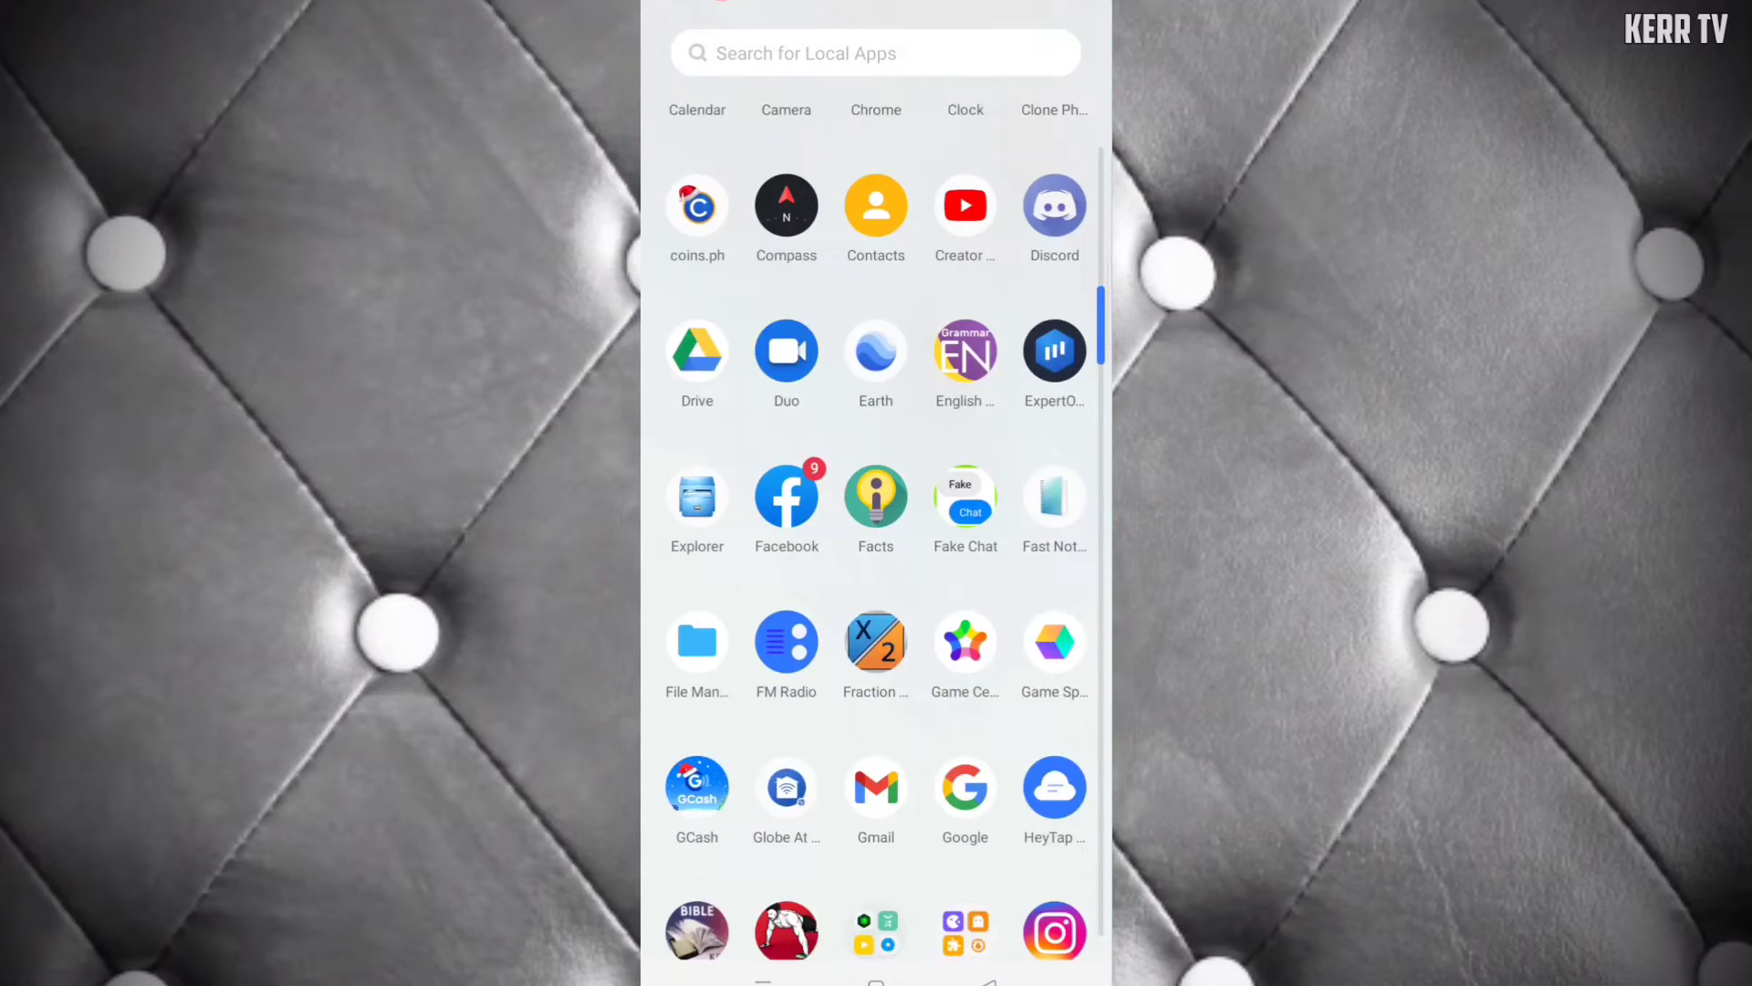
scroll(876, 548, "down", 5)
scroll(877, 547, "down", 5)
scroll(876, 548, "down", 3)
scroll(876, 548, "down", 2)
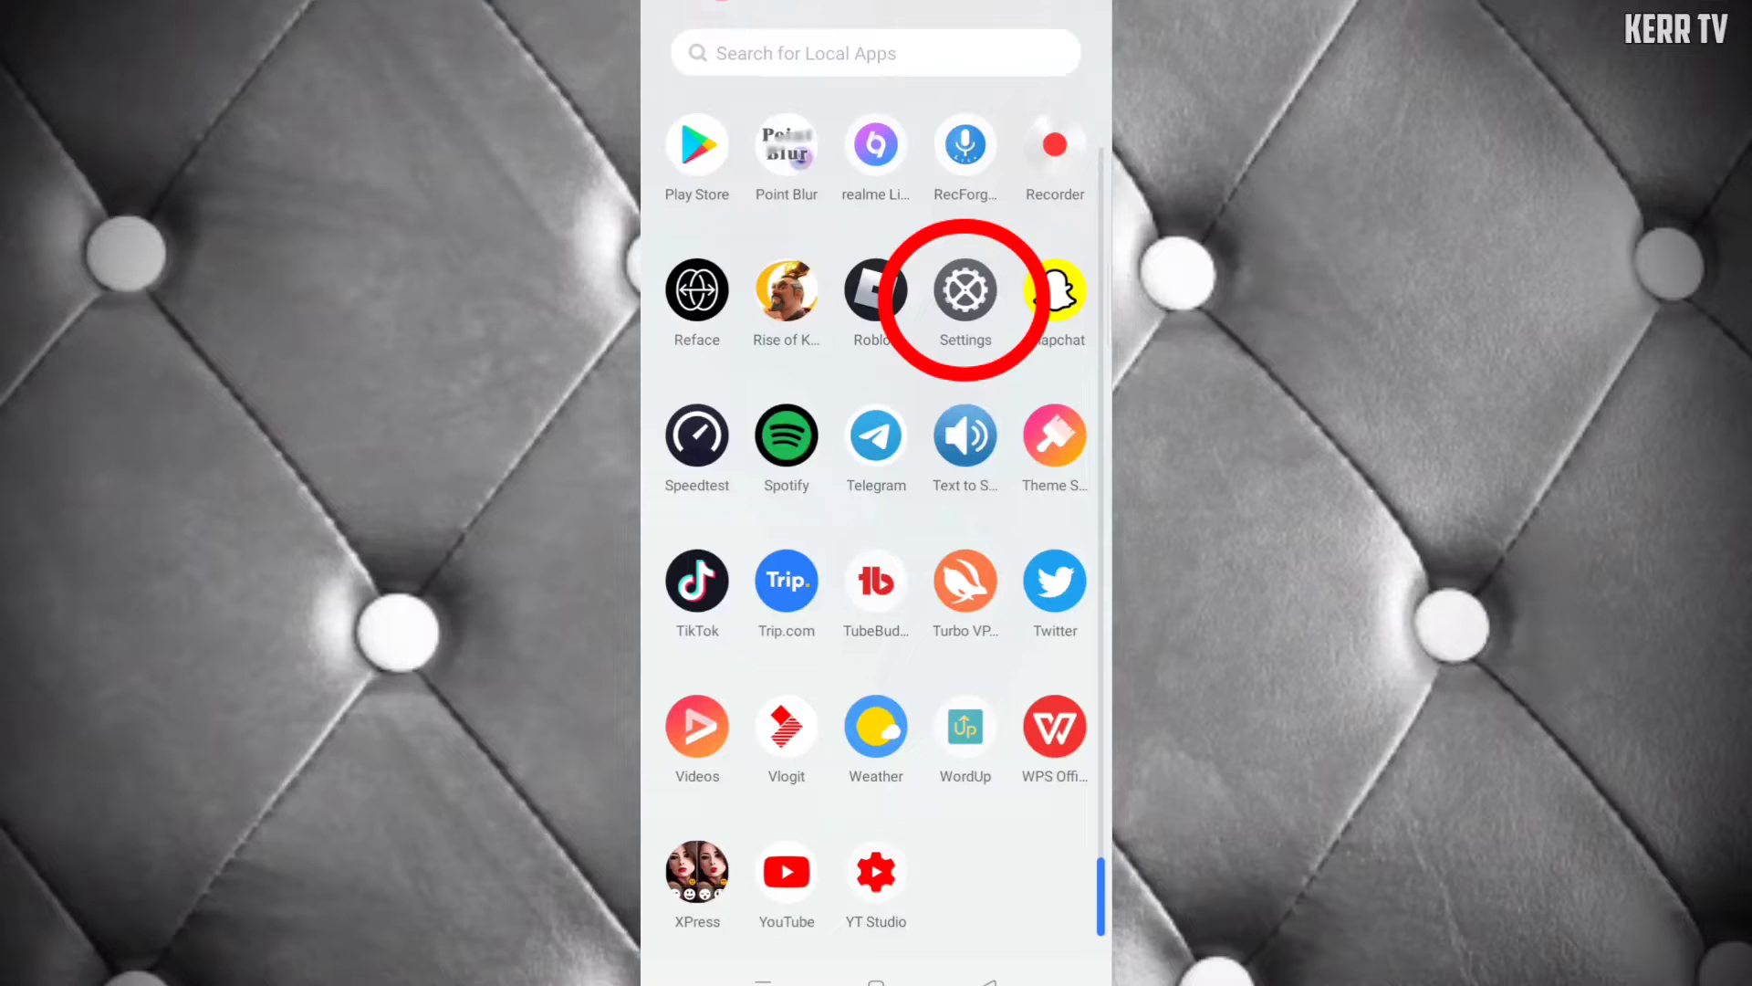
left_click(965, 290)
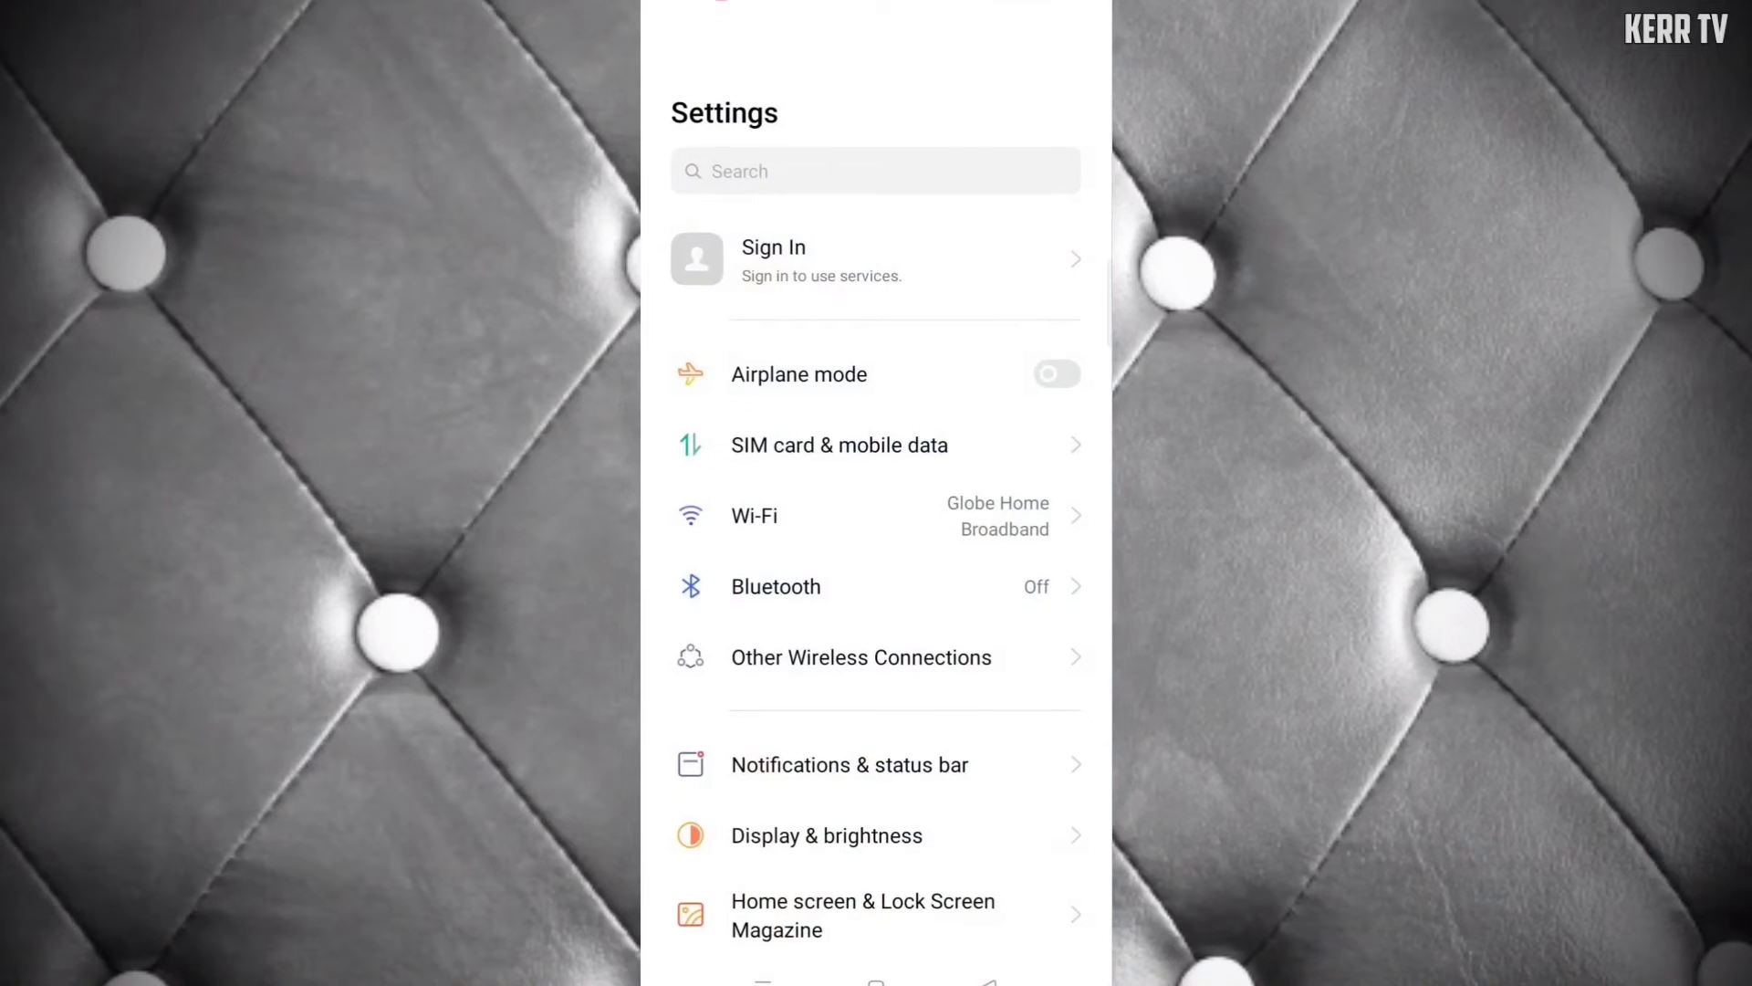
scroll(876, 548, "down", 5)
scroll(876, 548, "down", 5)
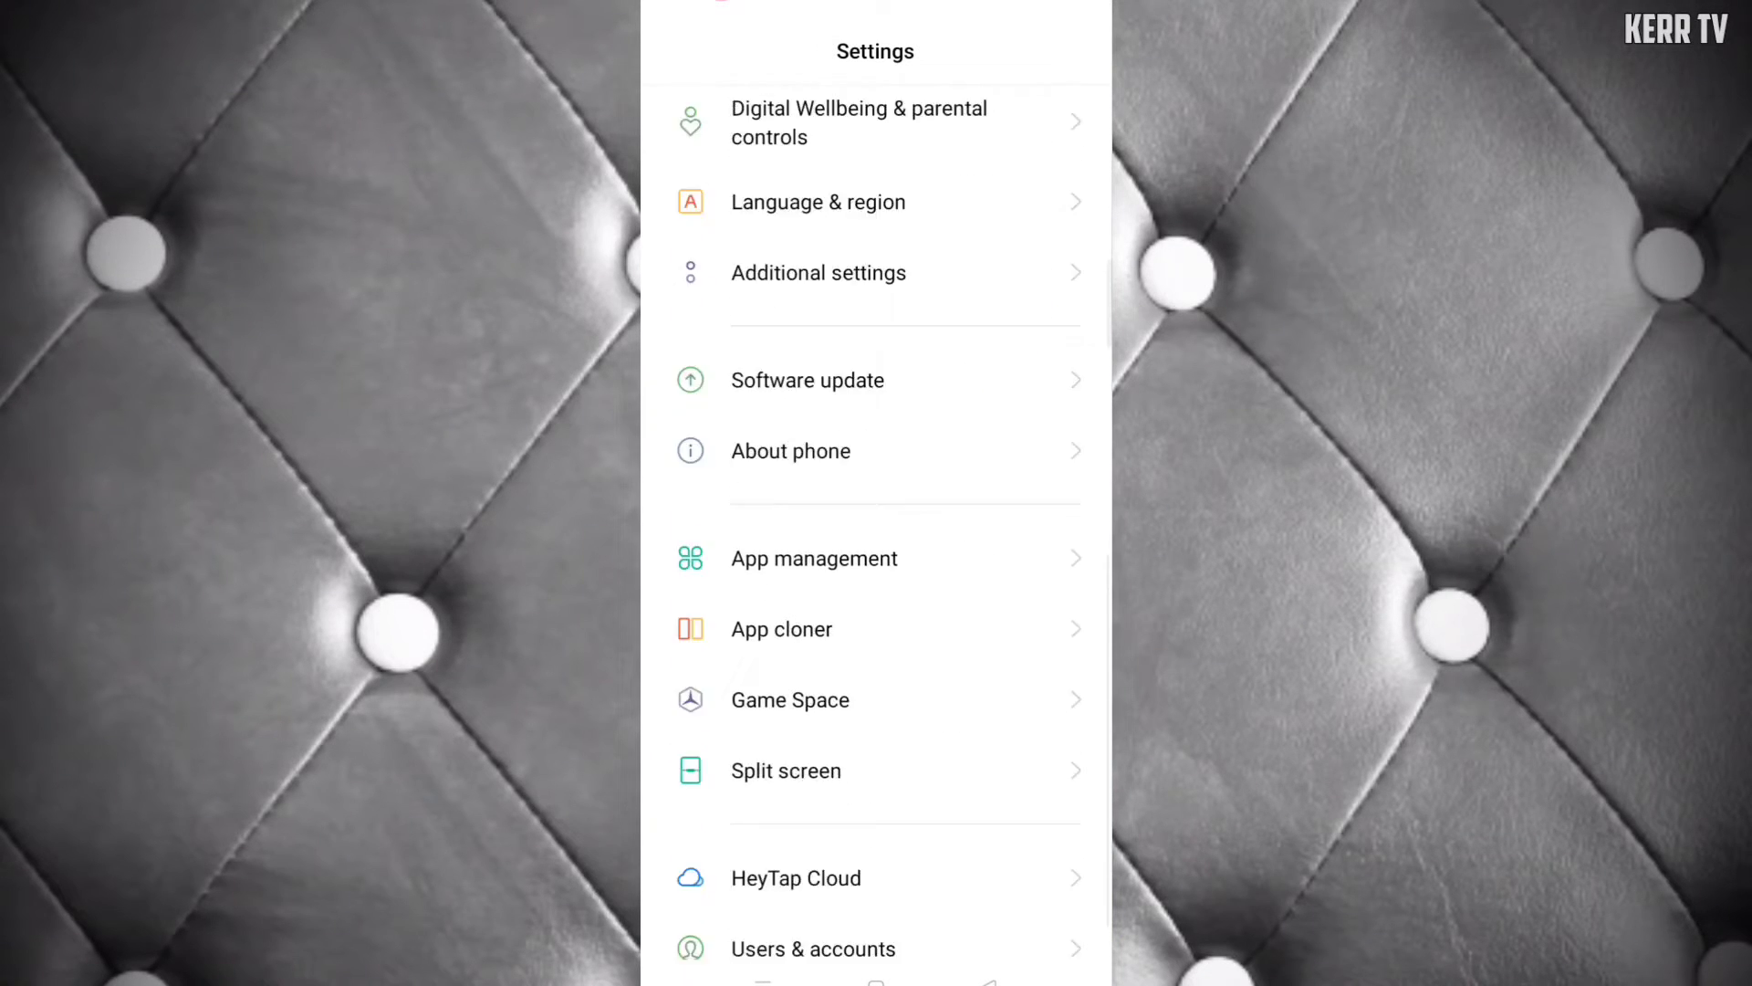
scroll(877, 549, "down", 3)
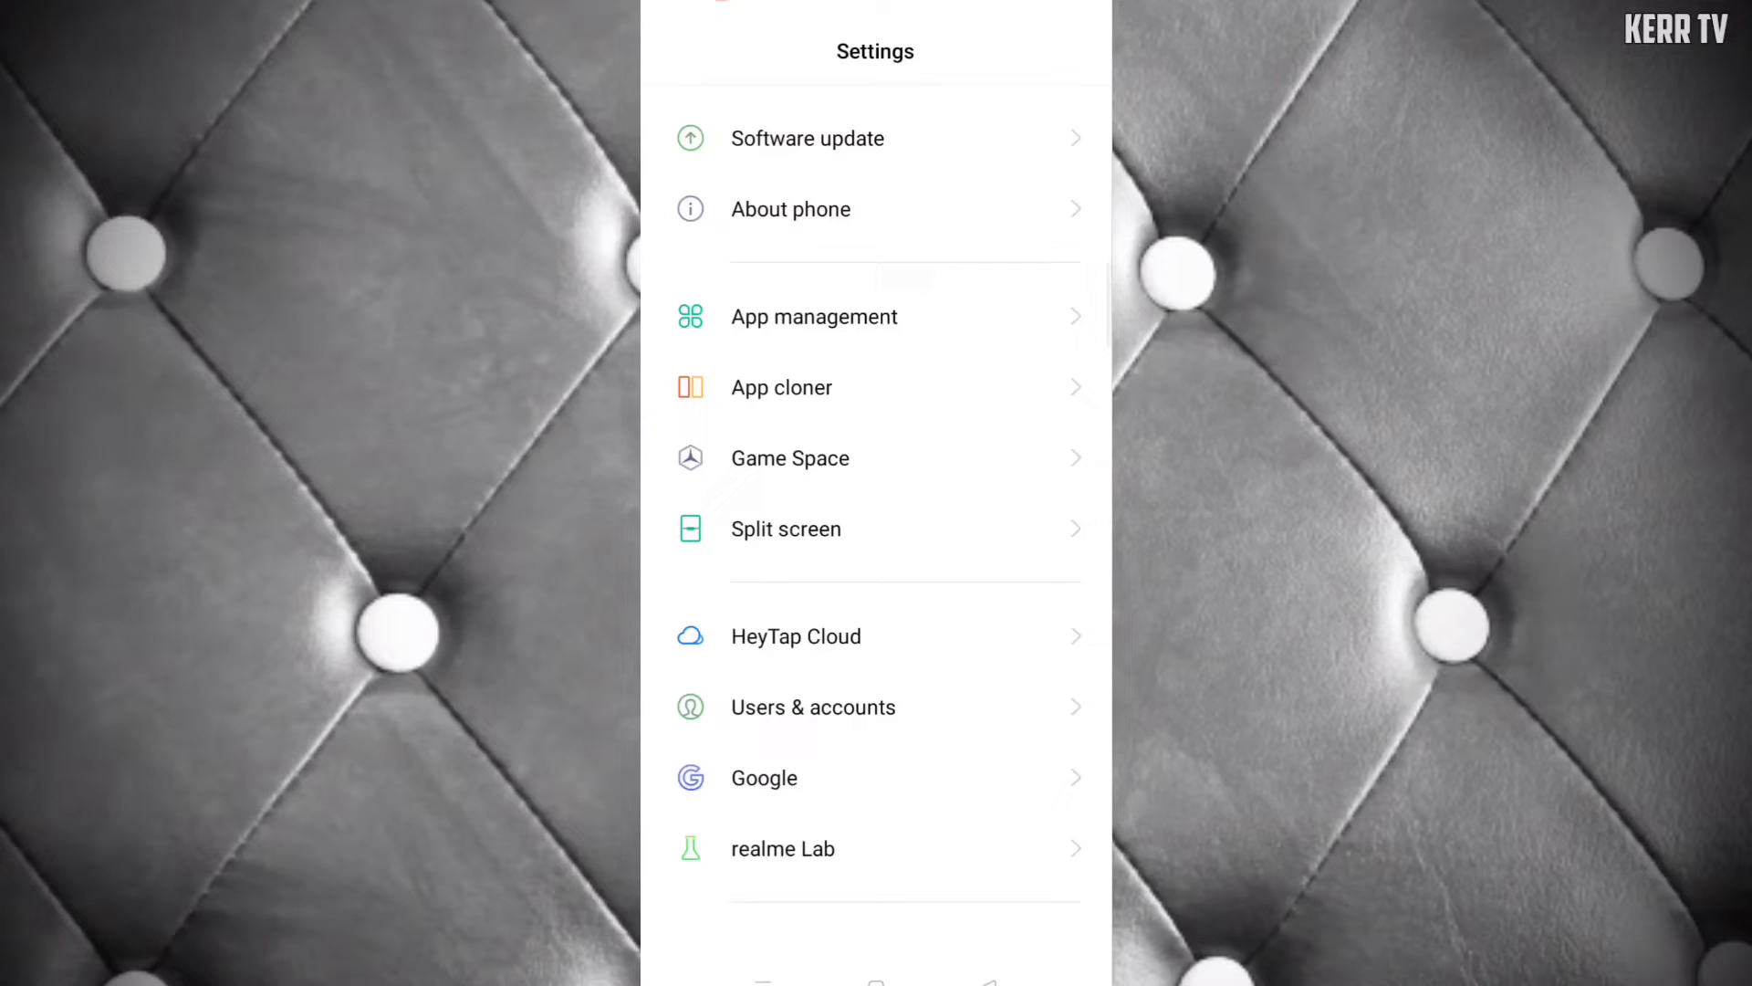
scroll(877, 547, "up", 5)
scroll(877, 548, "up", 5)
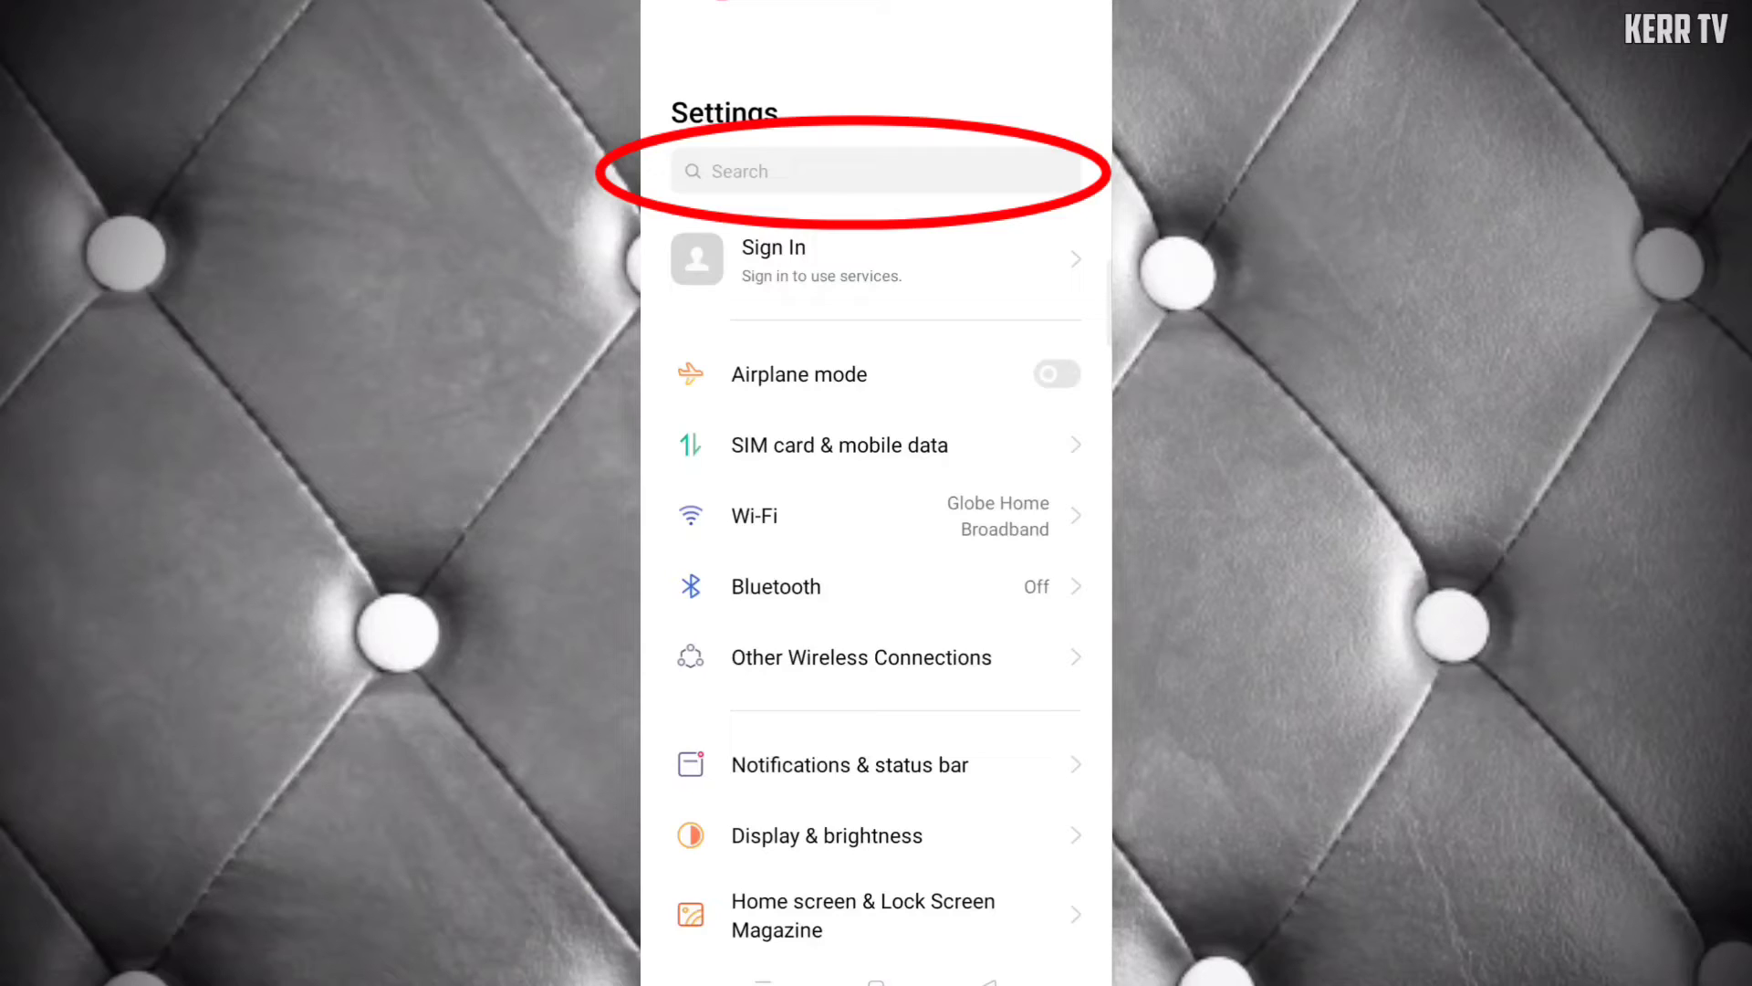
left_click(849, 172)
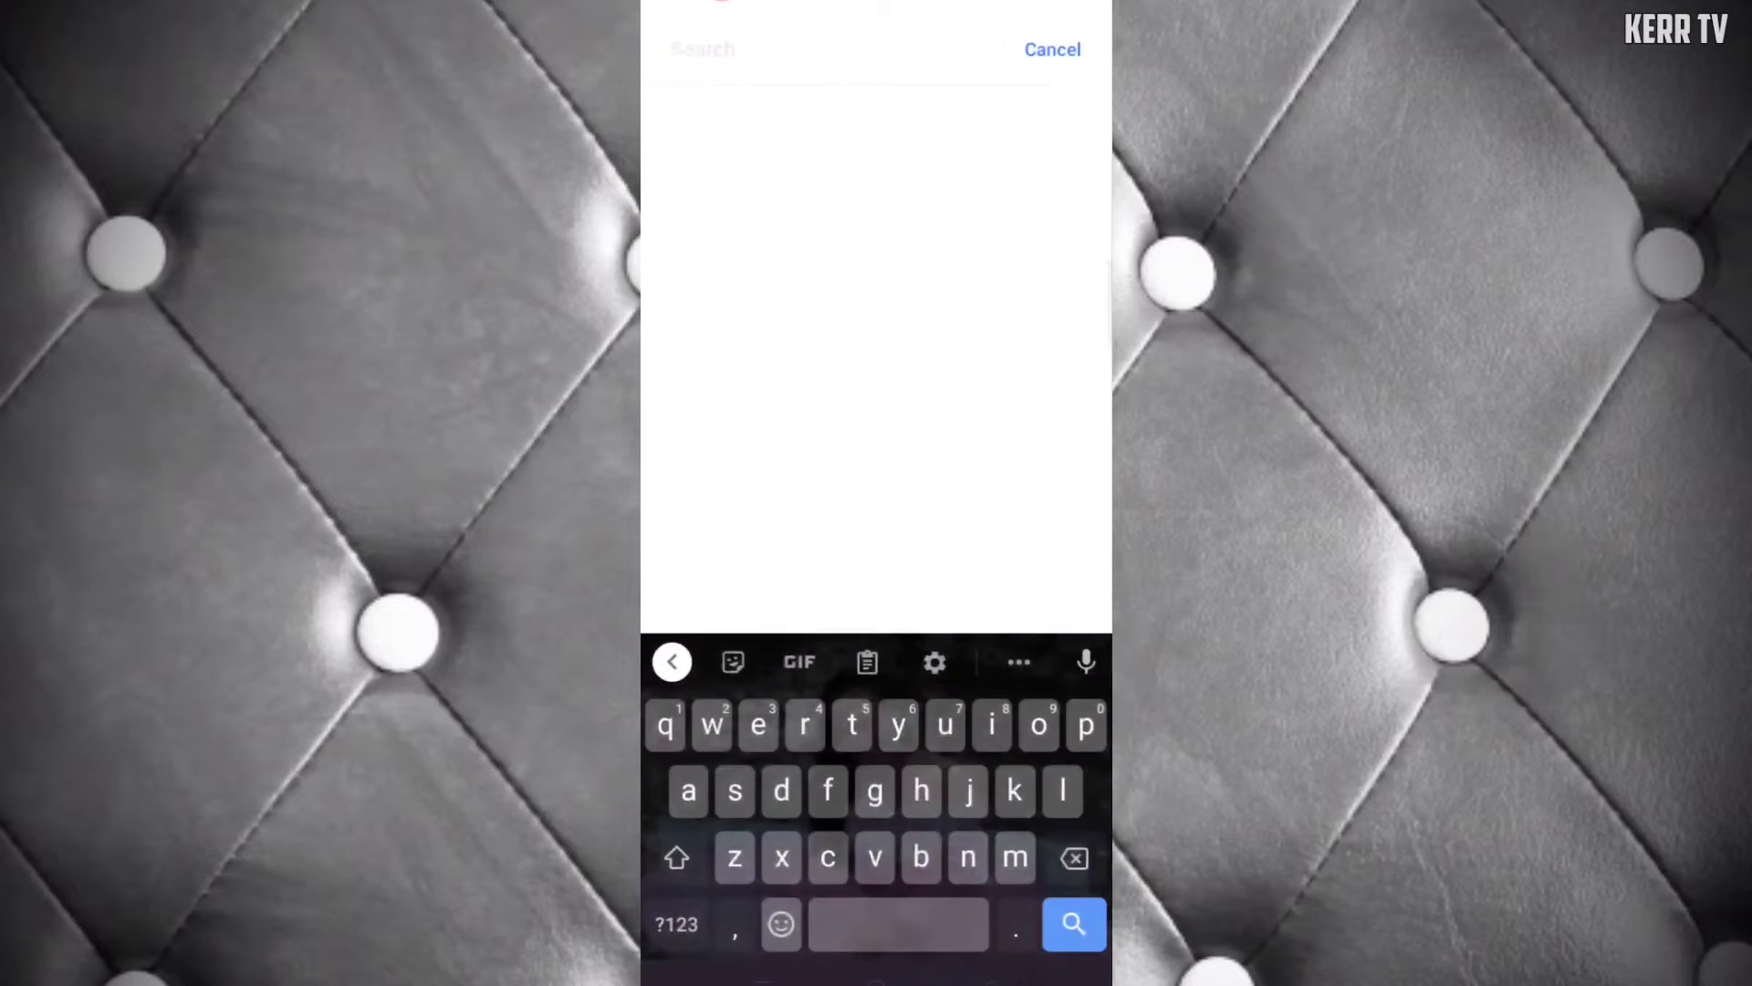
type("ac")
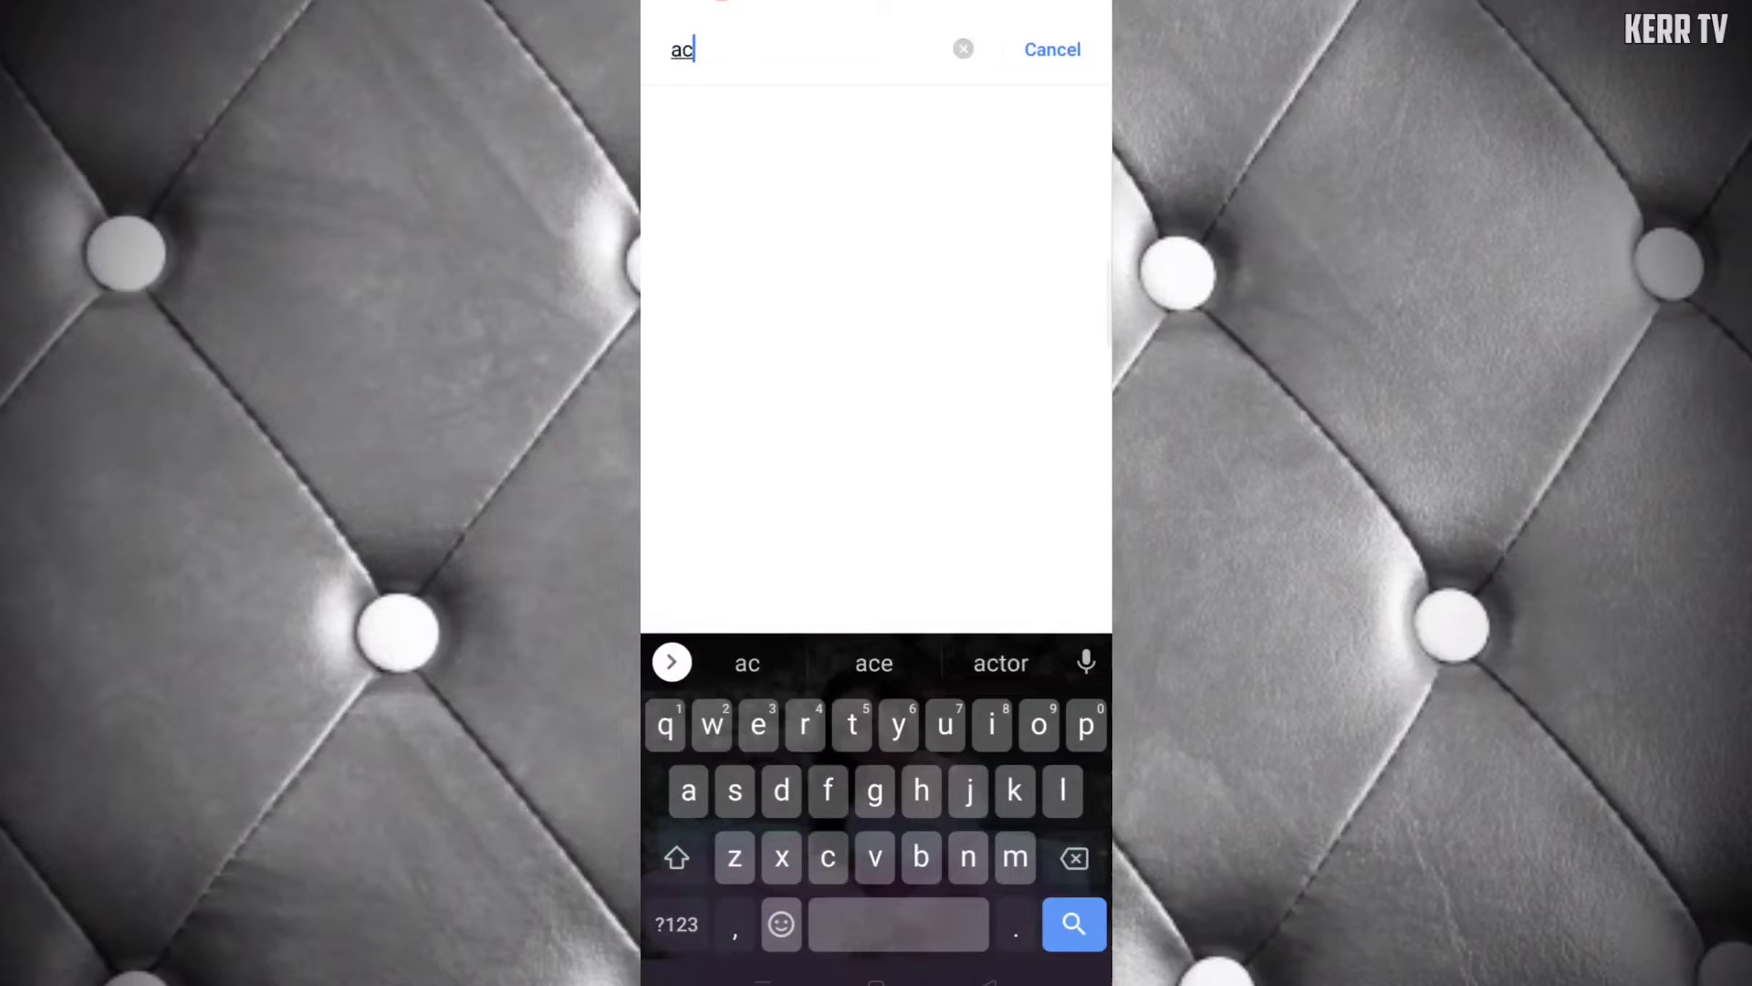
type("counts")
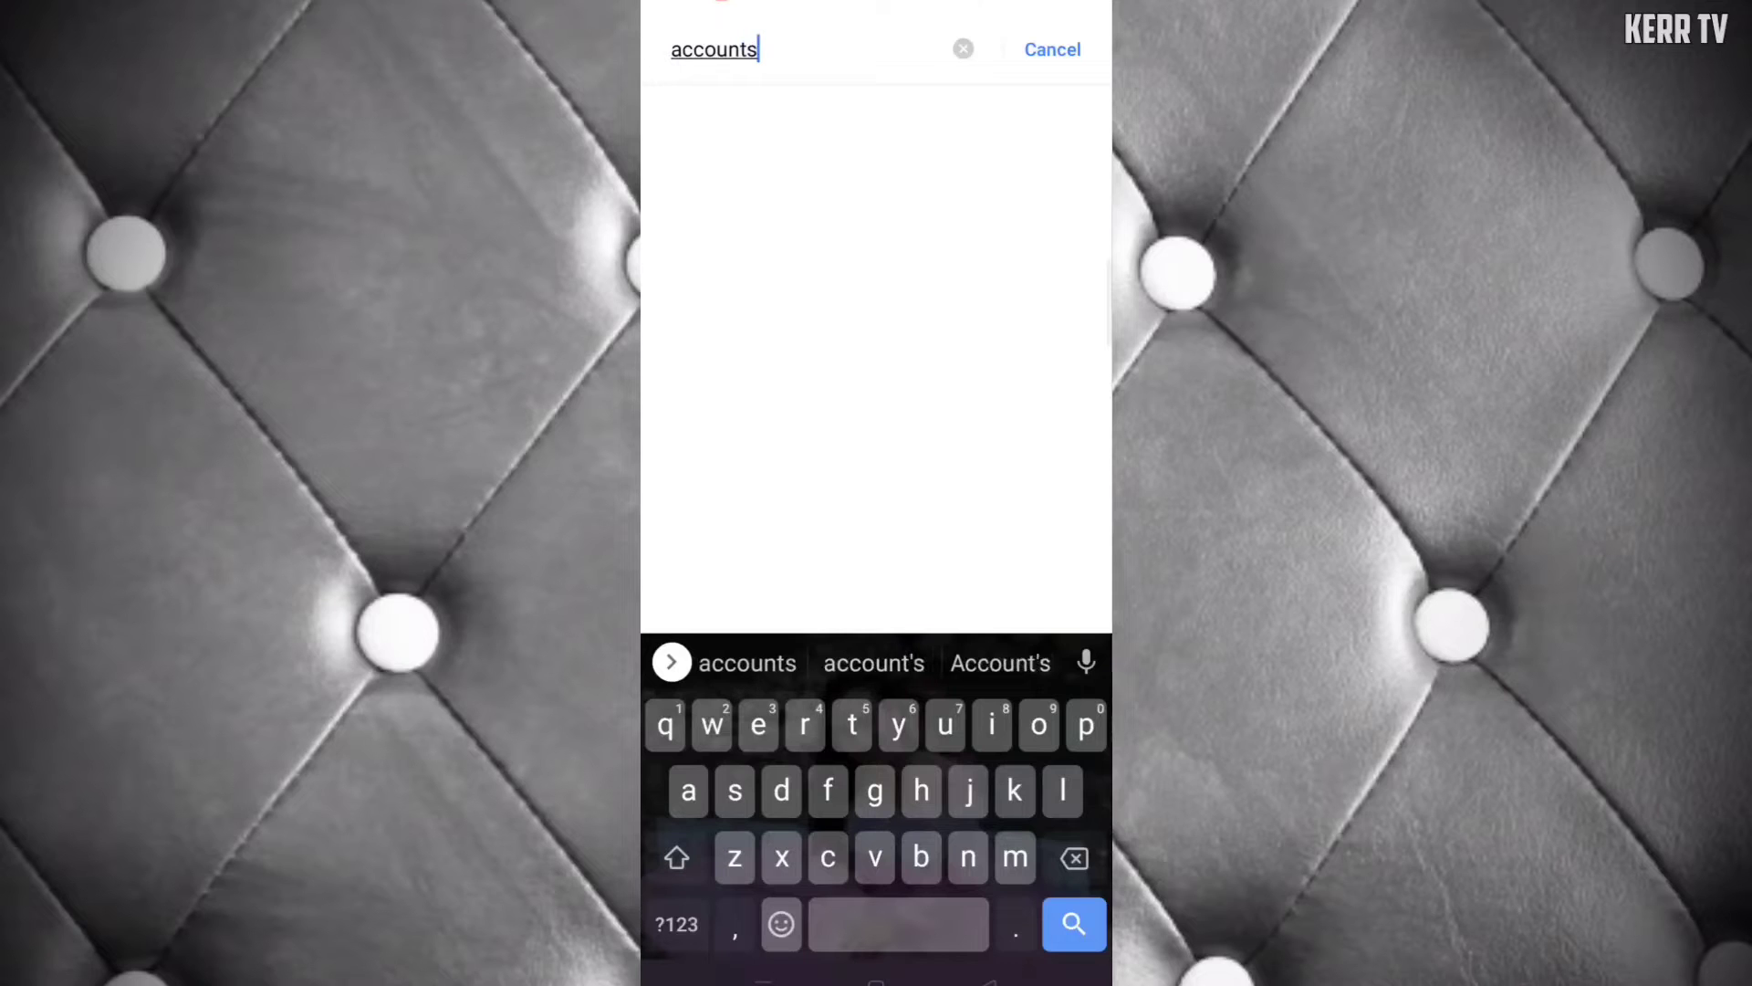
left_click(1073, 925)
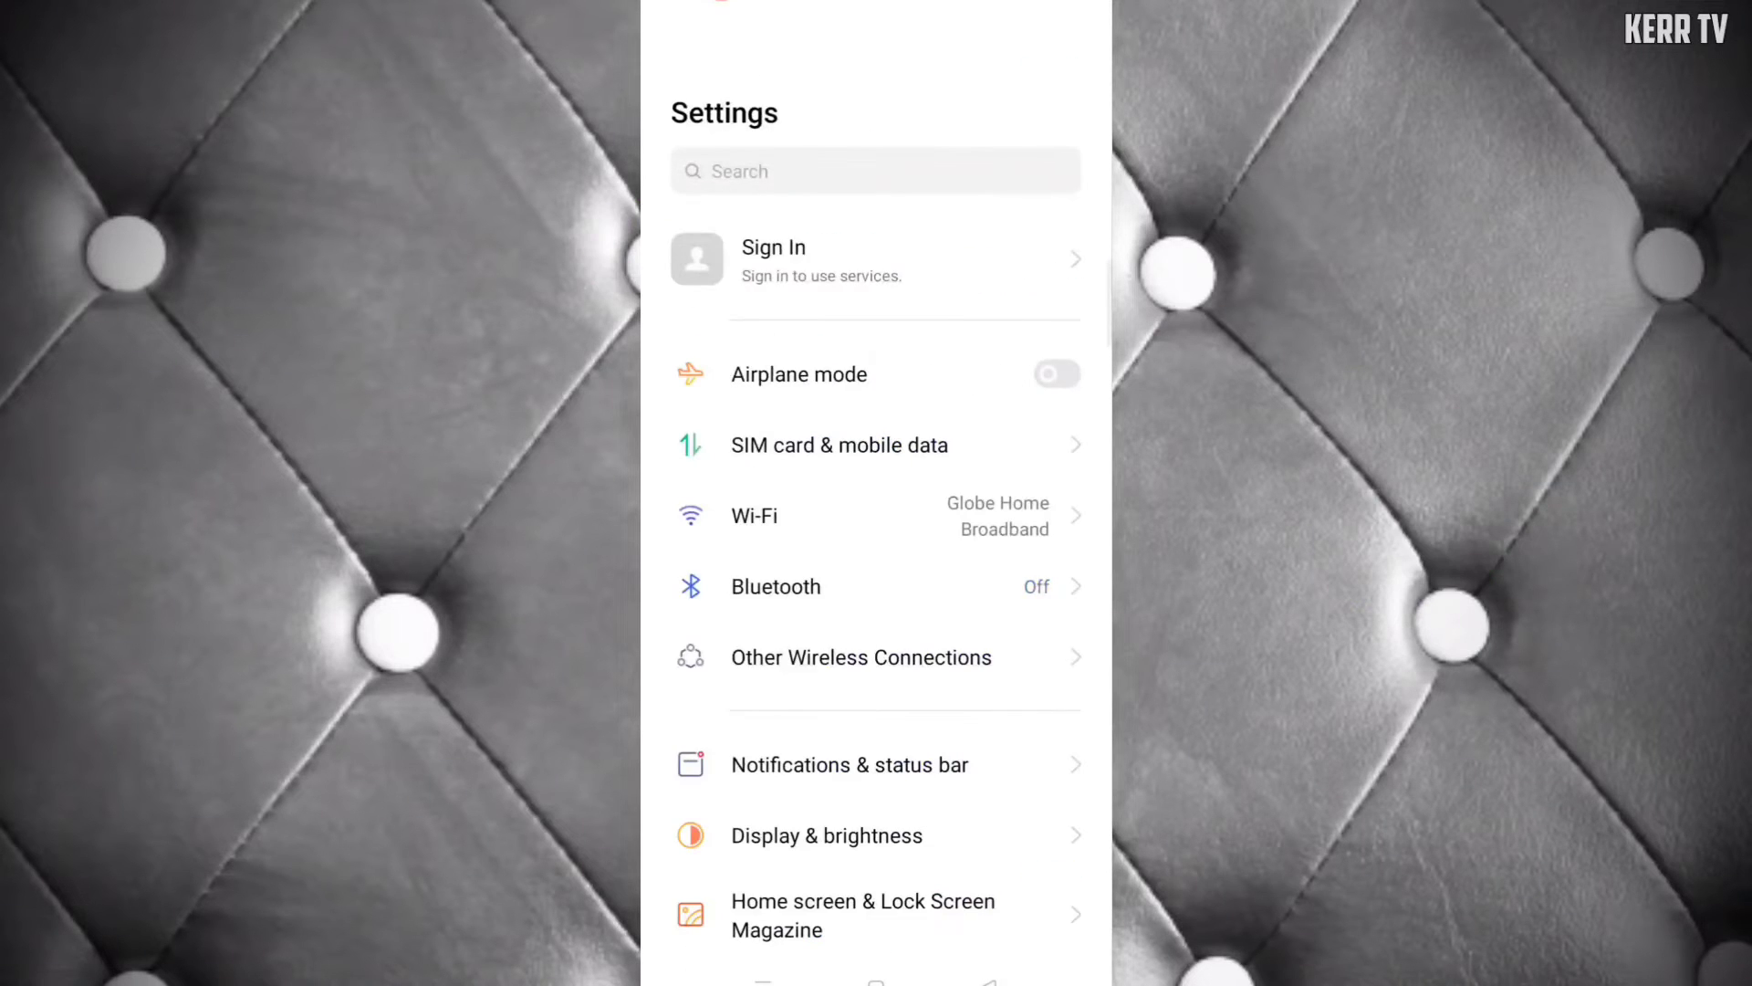
scroll(876, 547, "down", 5)
scroll(876, 548, "down", 5)
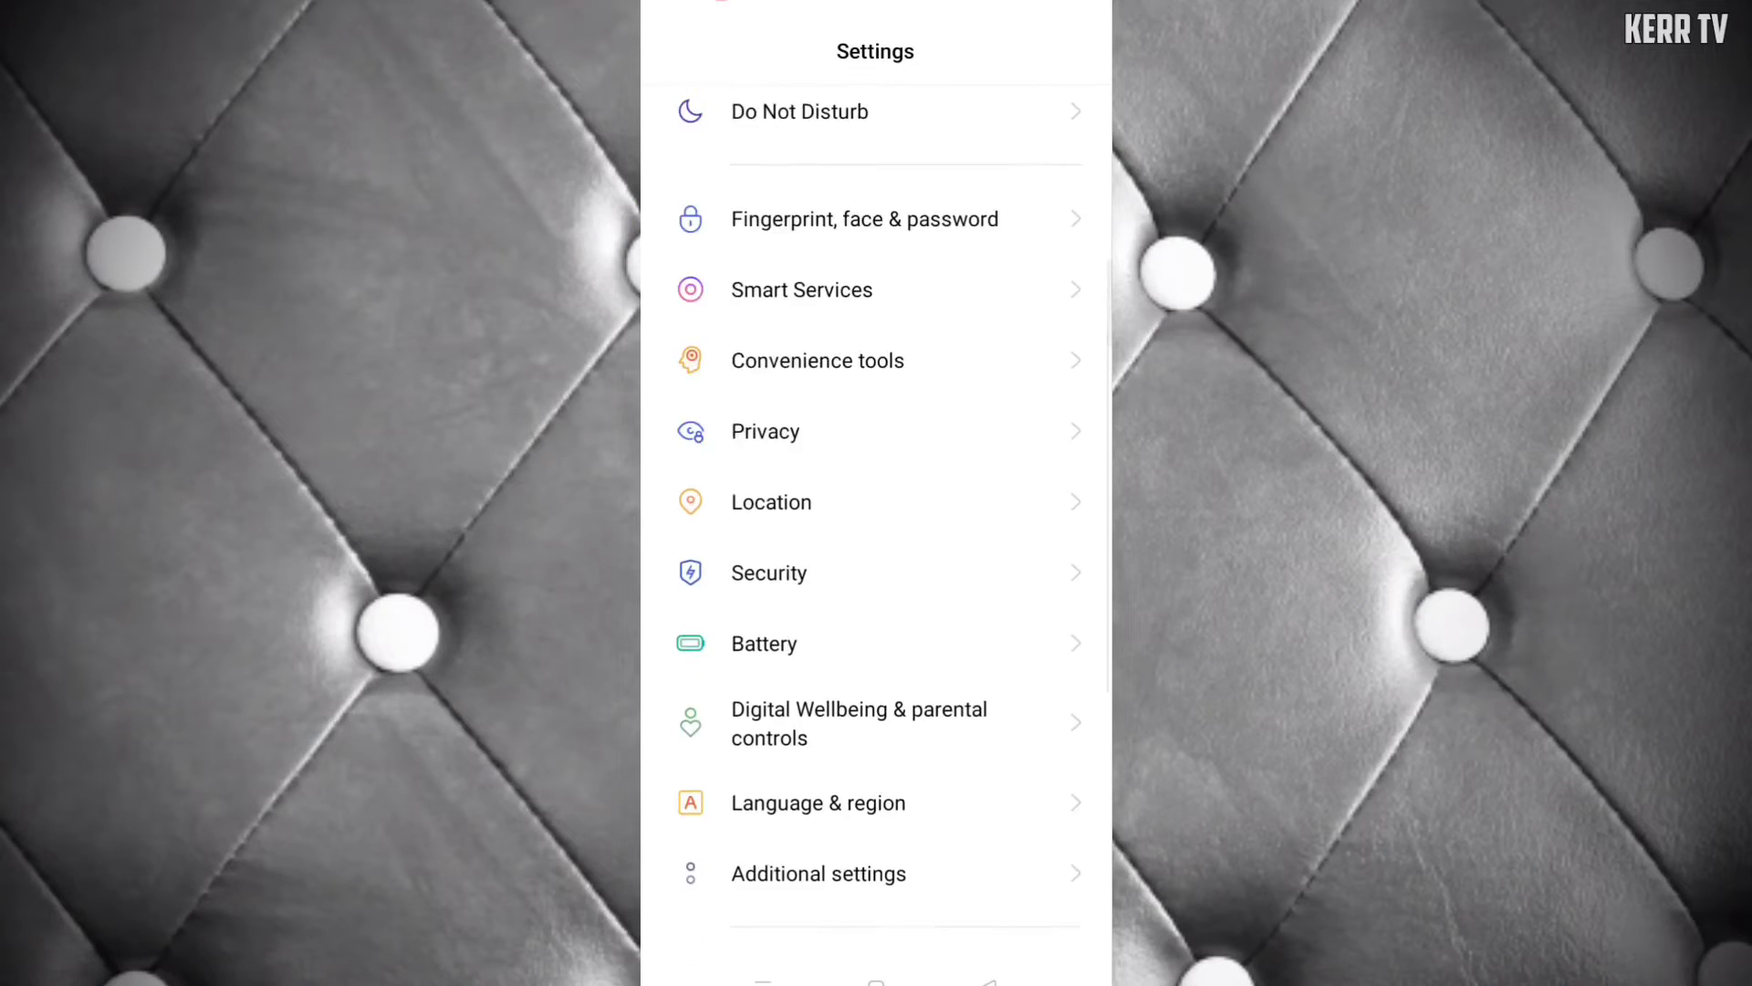
scroll(876, 547, "down", 5)
scroll(877, 547, "down", 5)
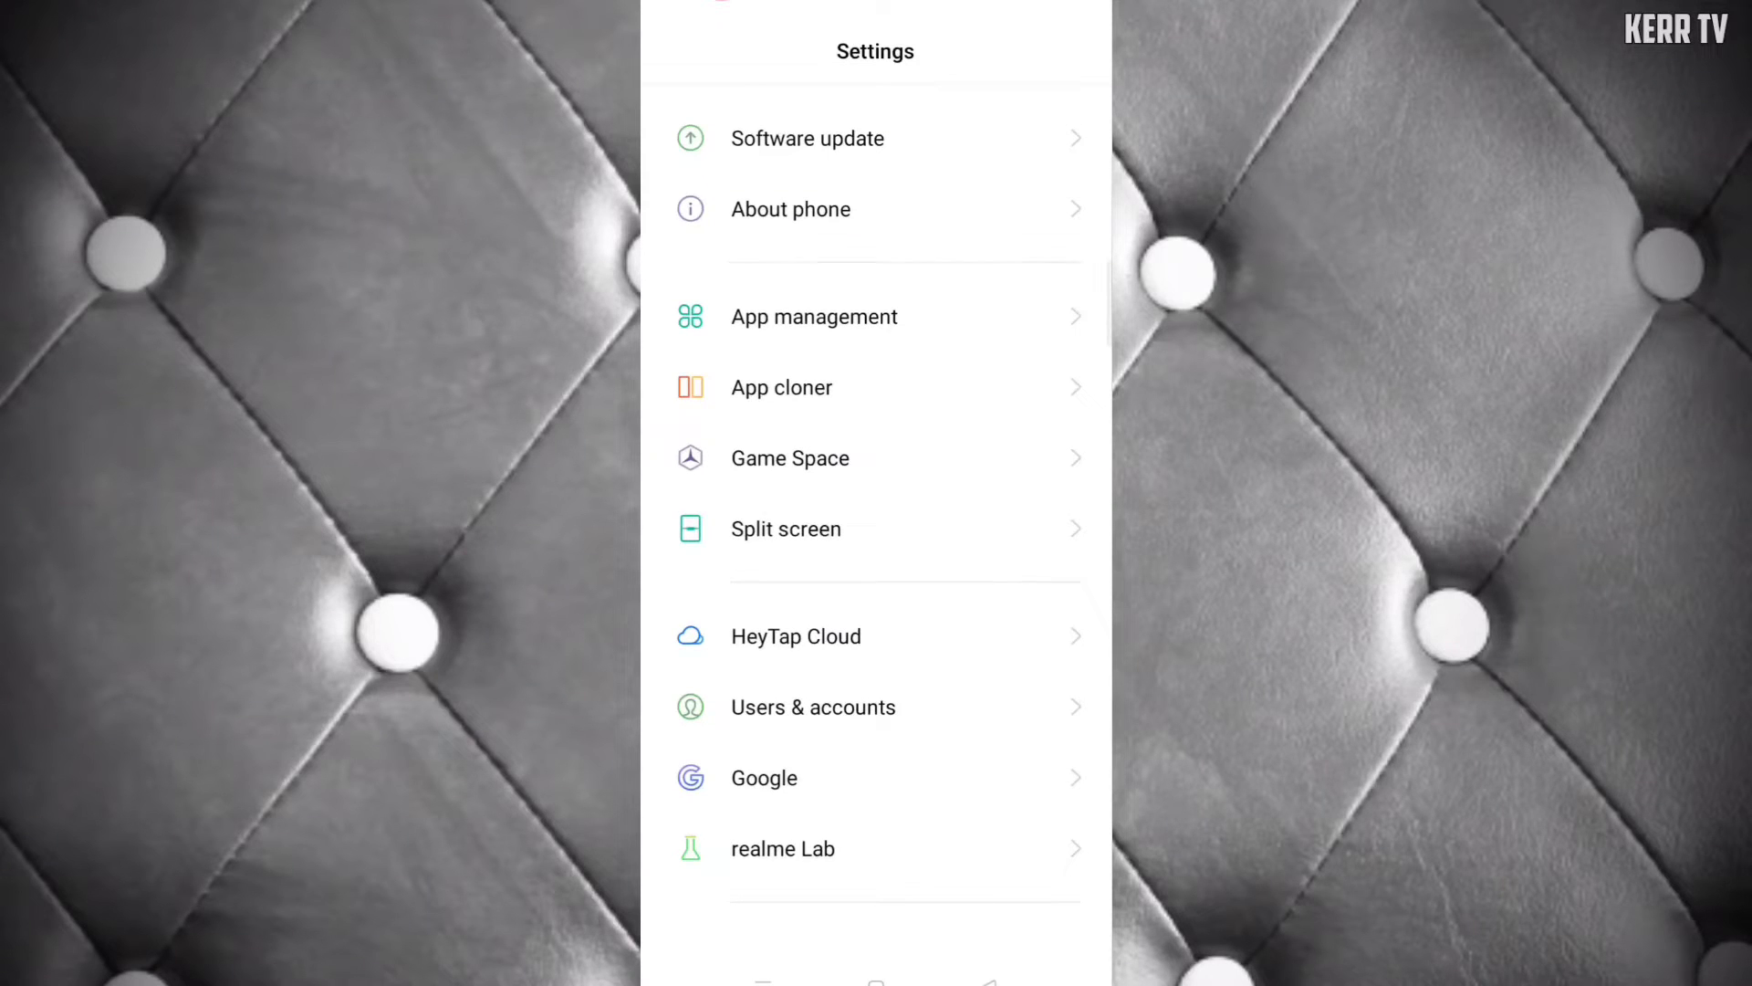
Go to Users & accounts to reach the list of signed-in Google accounts.
left_click(877, 706)
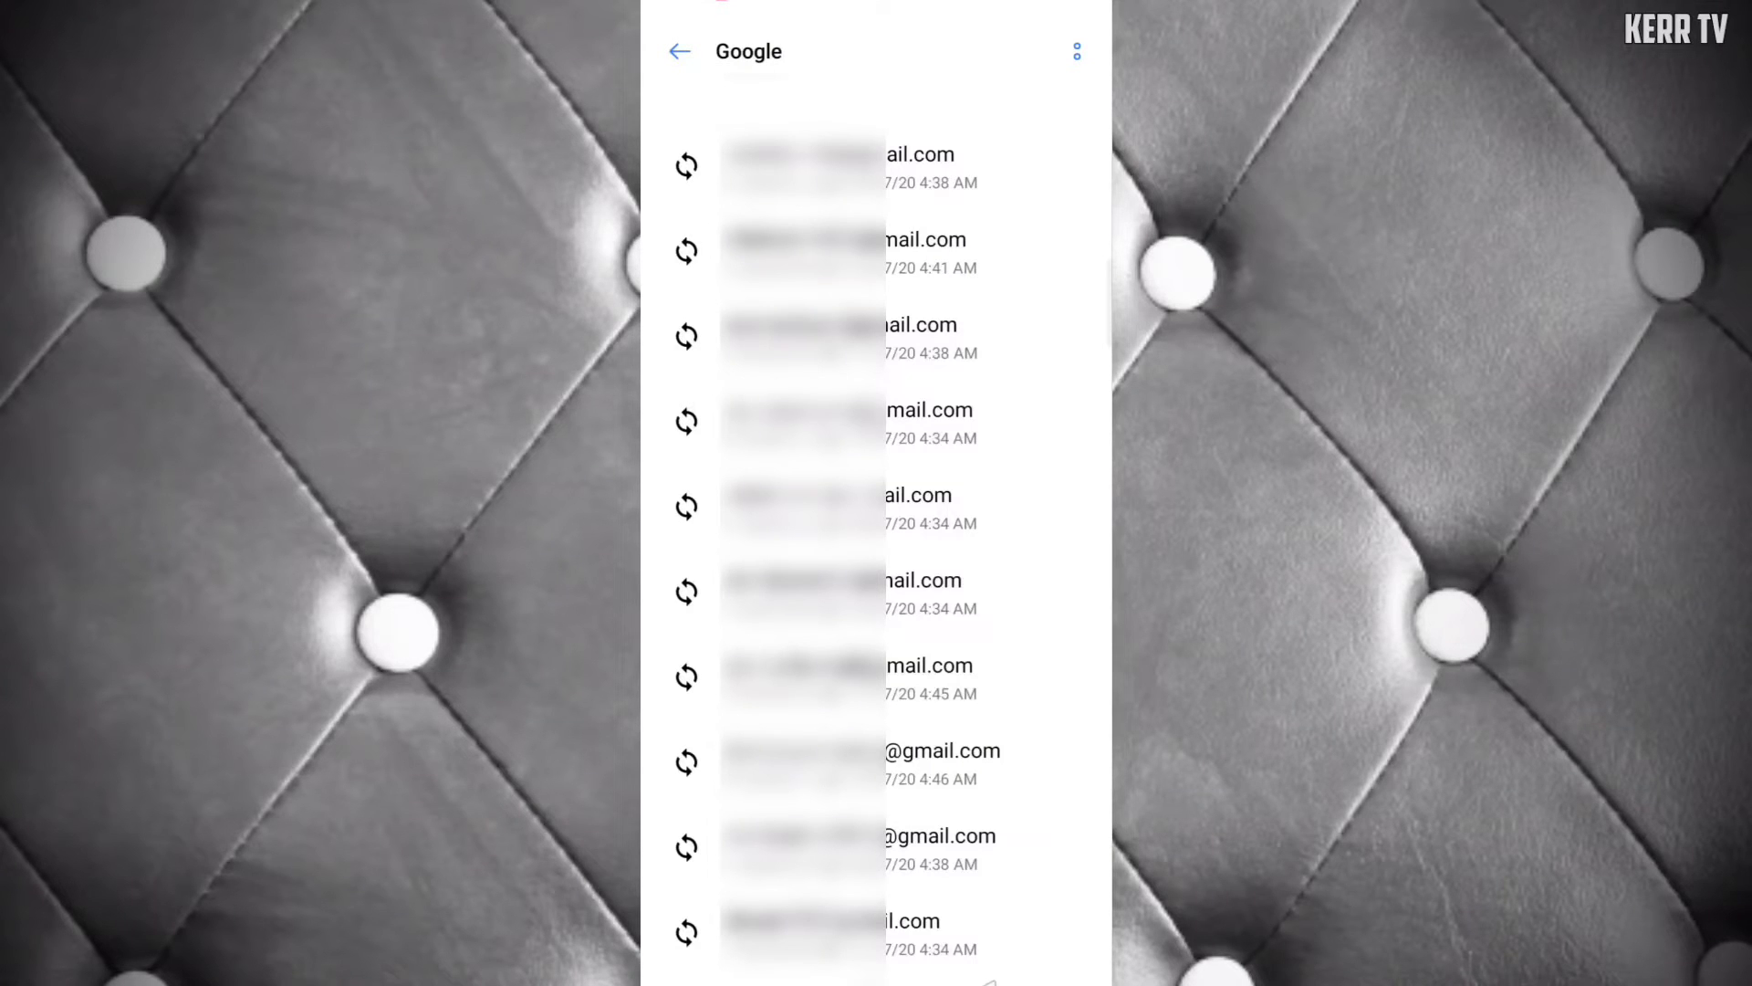
scroll(876, 549, "down", 5)
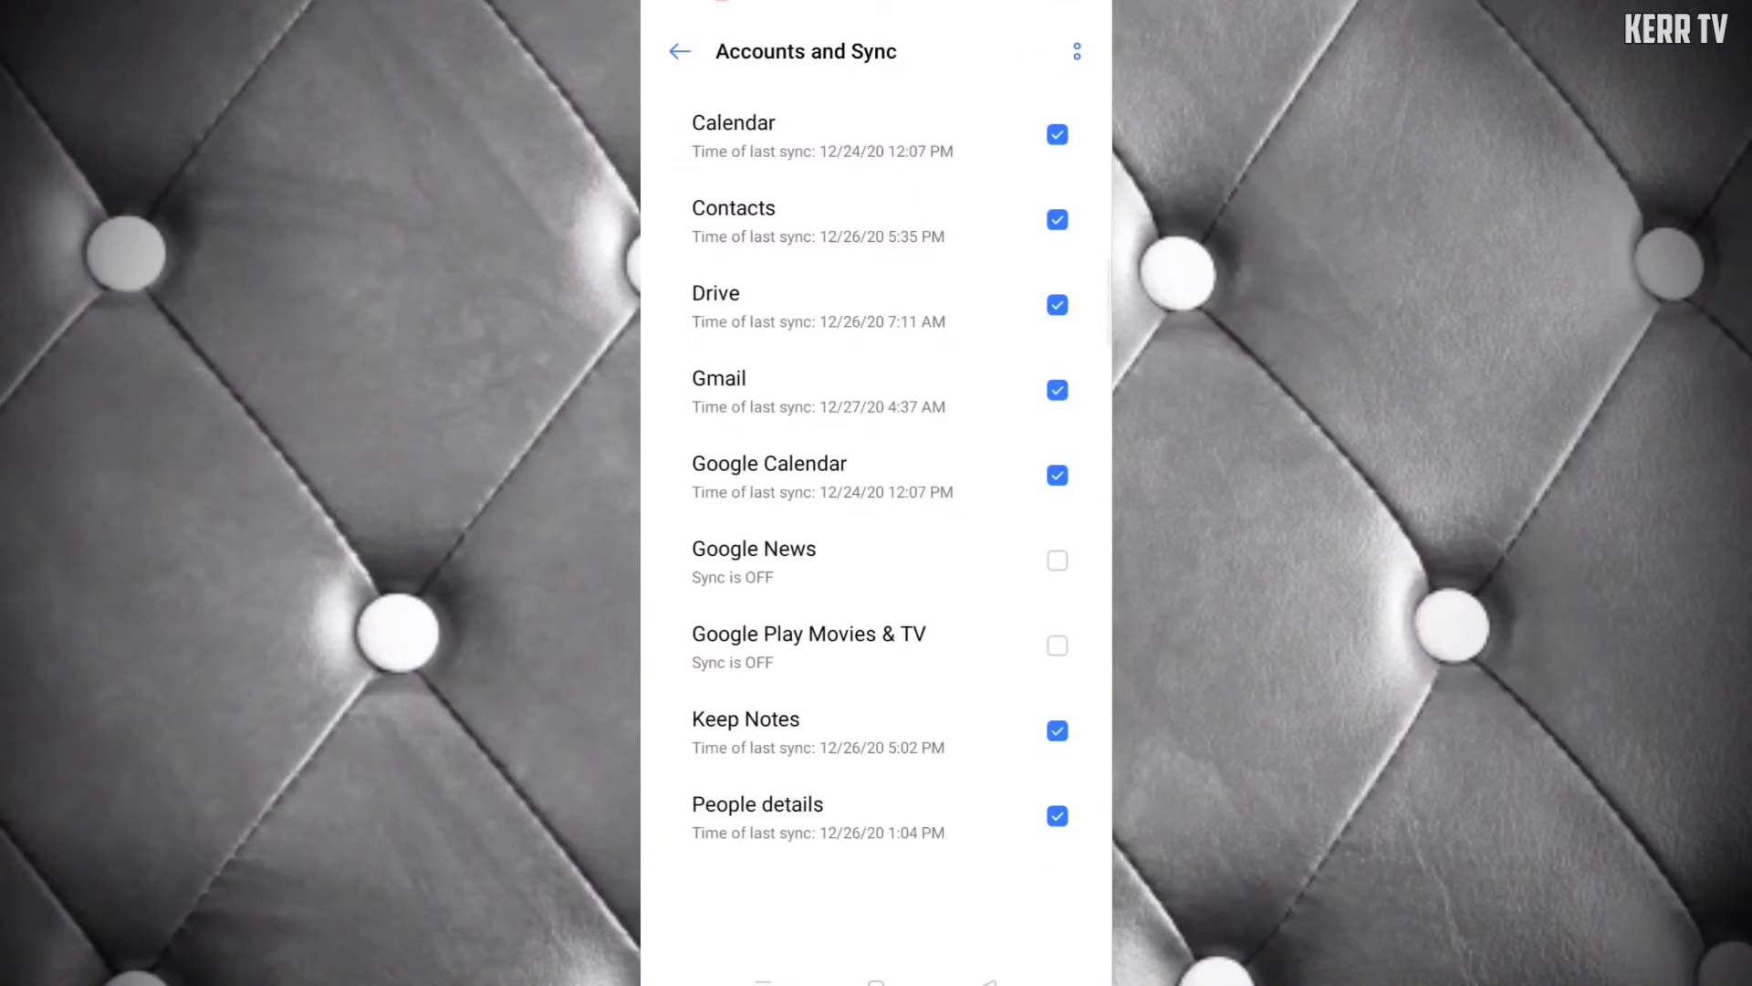
Choose Remove account from the account's overflow menu to get the confirmation dialog.
left_click(1077, 51)
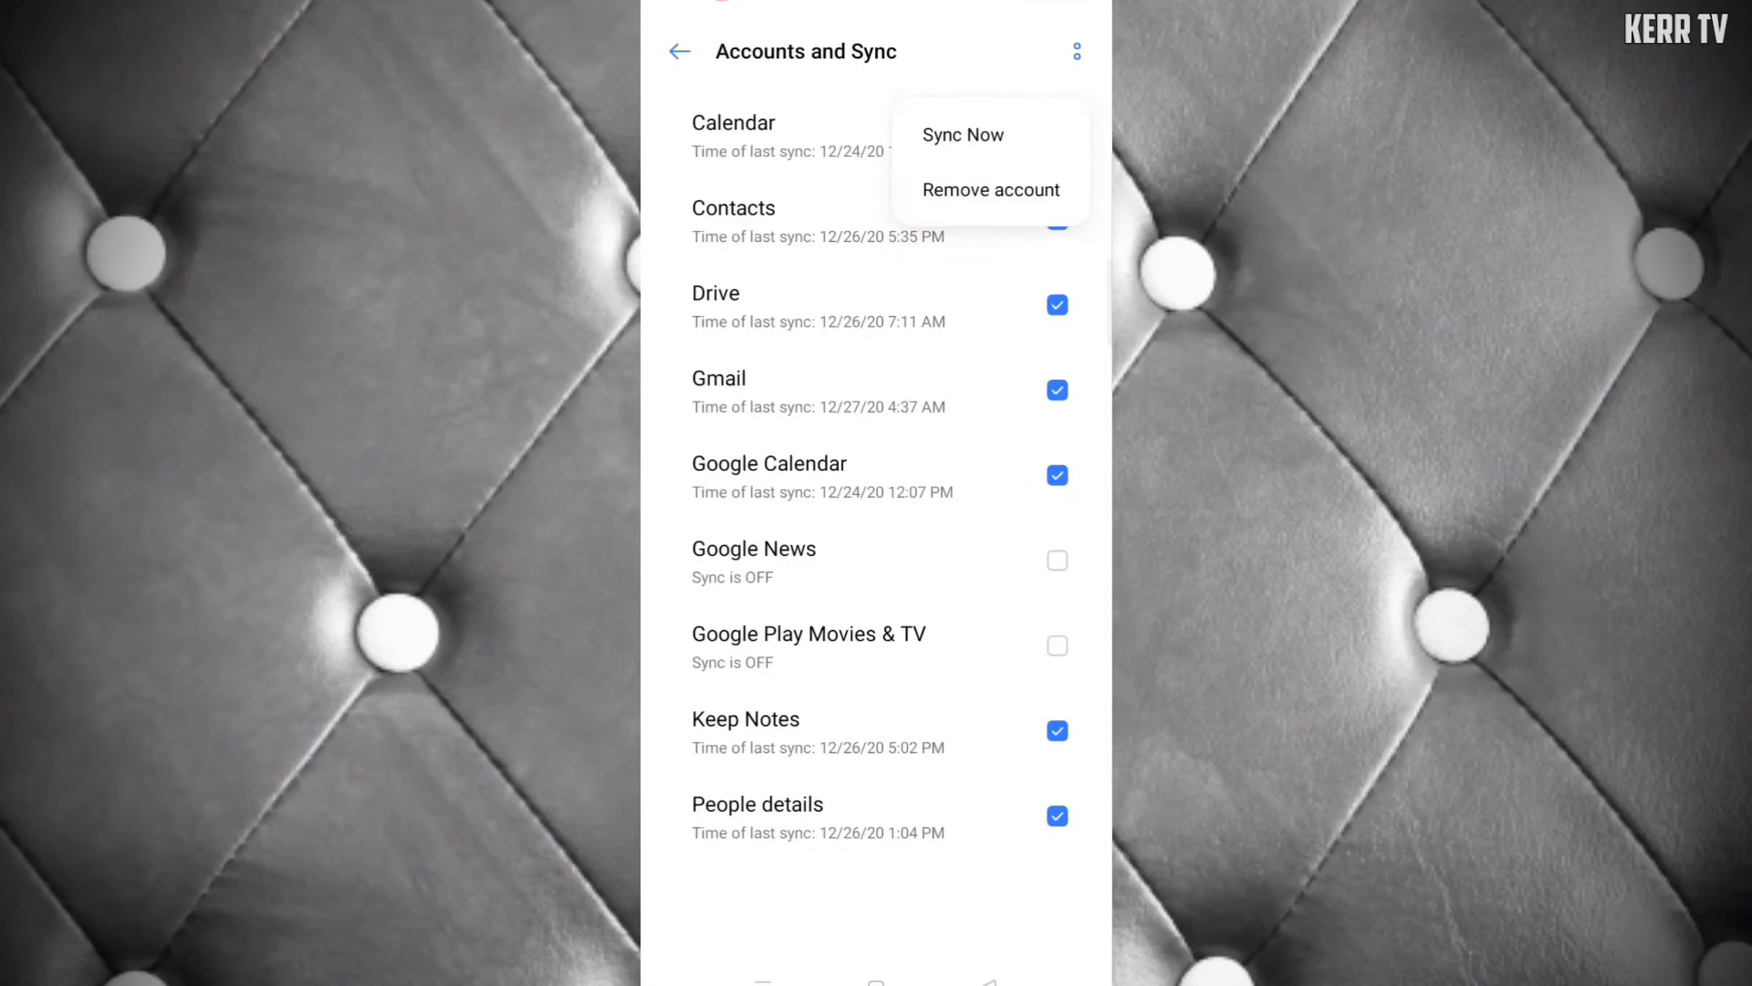
left_click(992, 189)
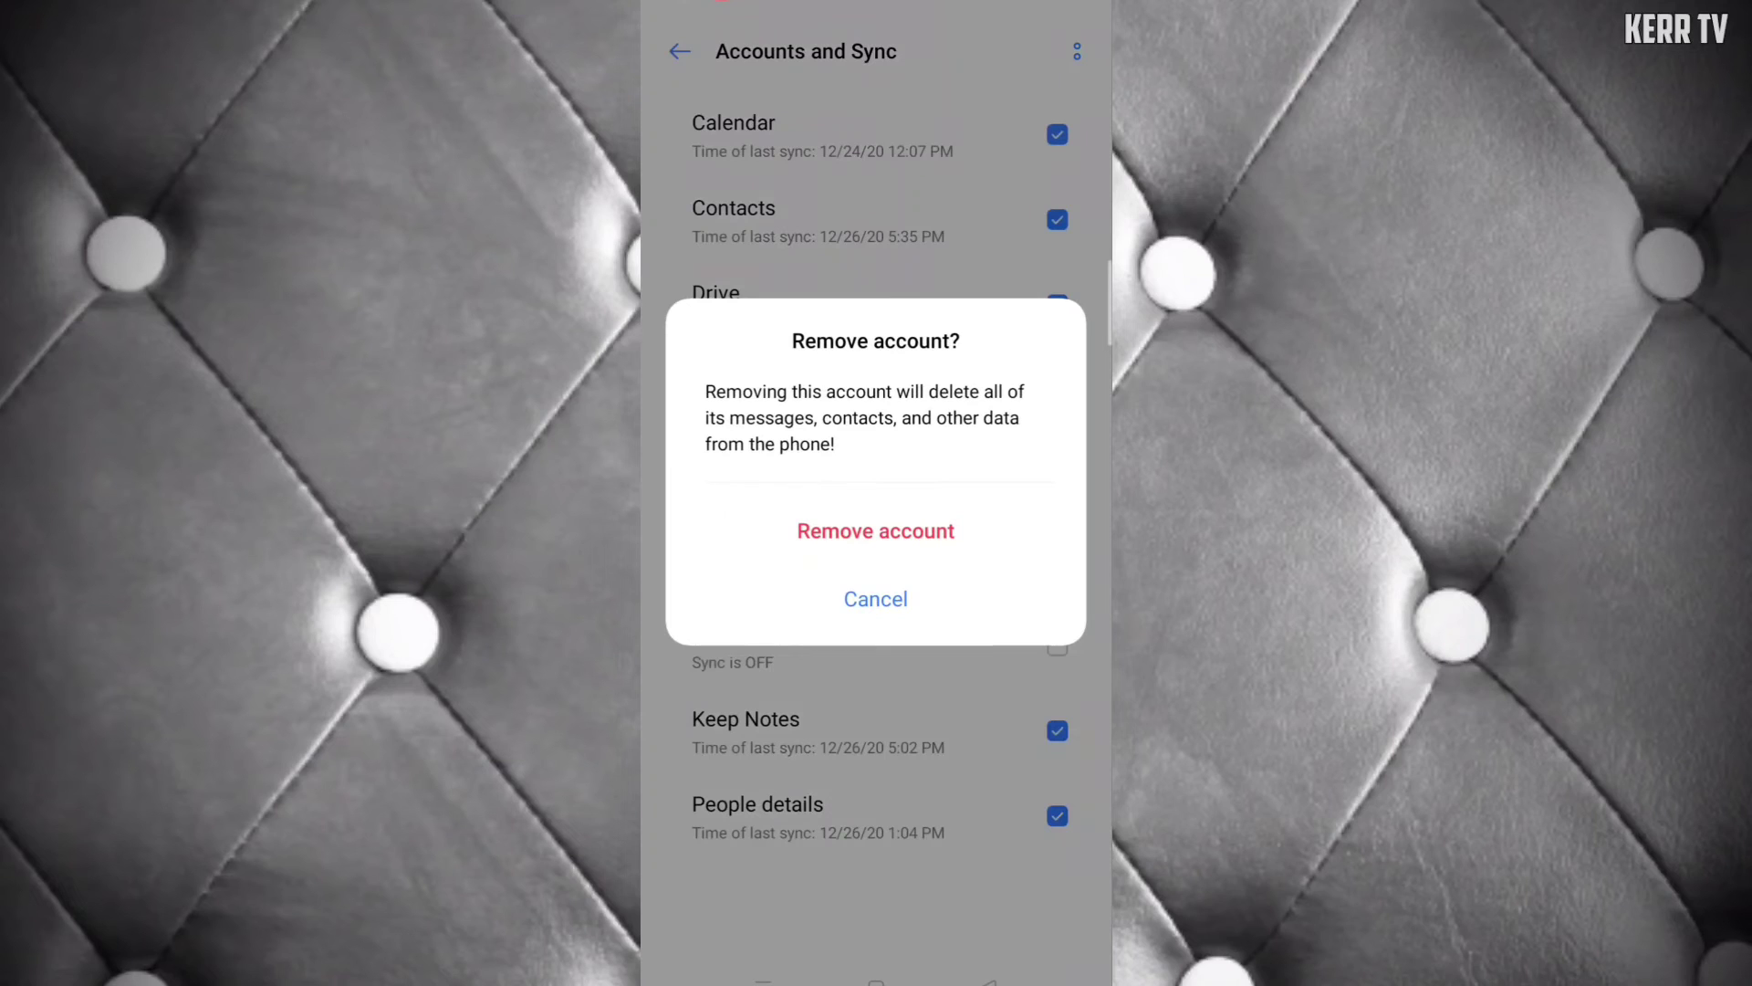